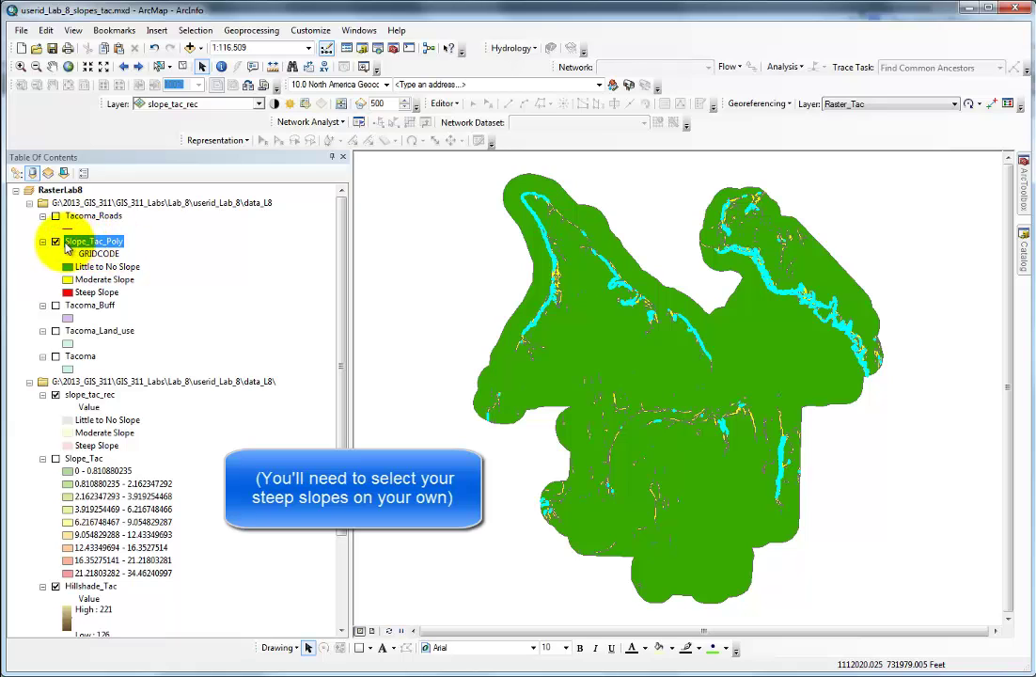
# Turn on Tacoma_Land_use and toggle Slope_Tac_Poly to see the cyan parcels beneath the slope polygons
pyautogui.click(55, 244)
pyautogui.click(54, 244)
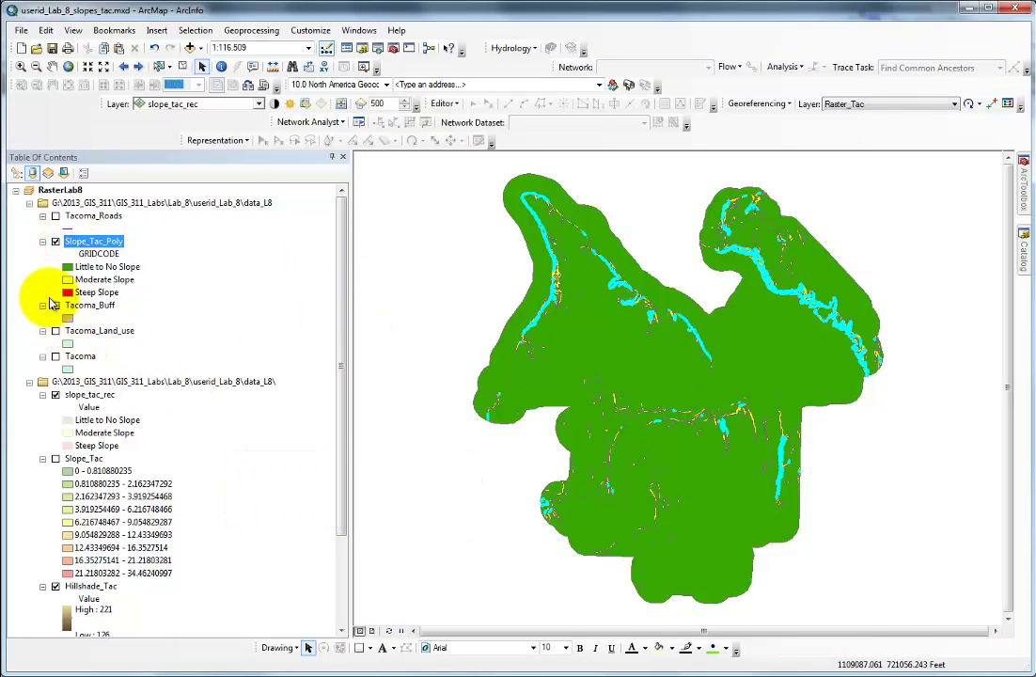
pyautogui.click(55, 331)
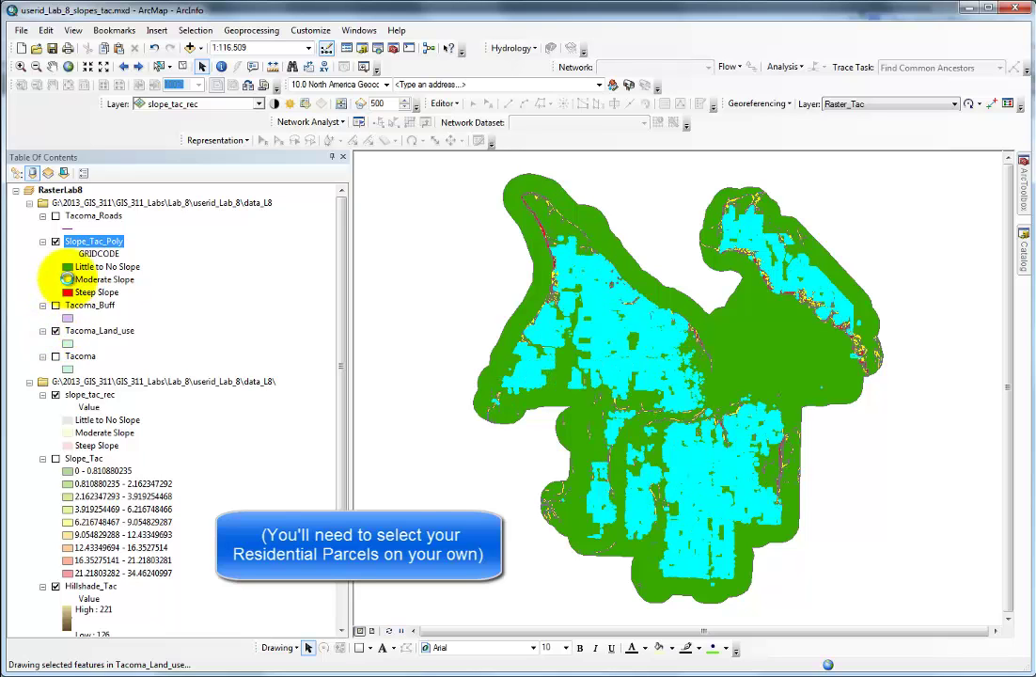
pyautogui.click(55, 241)
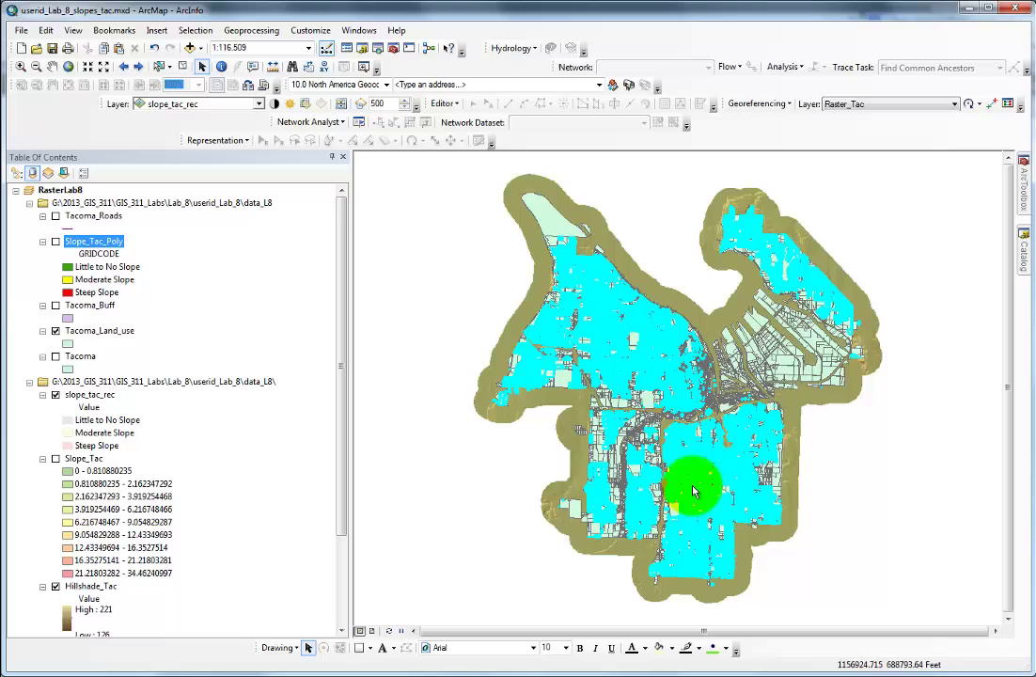
pyautogui.click(56, 242)
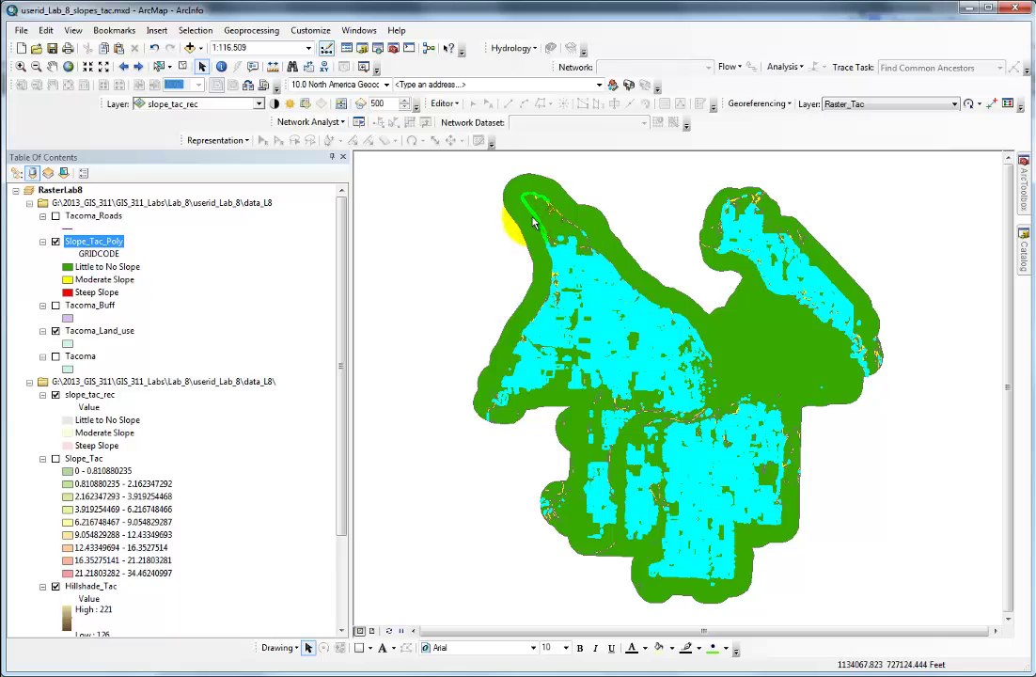
# Start Select By Location with Tacoma_Land_use as the target layer
pyautogui.click(194, 31)
pyautogui.click(225, 61)
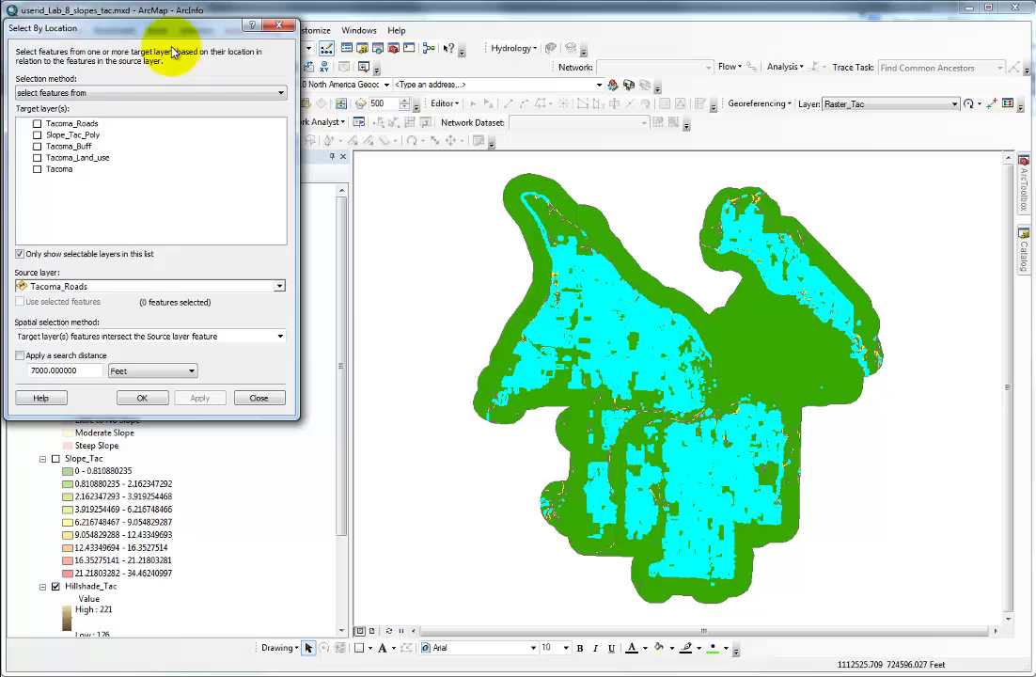
pyautogui.moveTo(174, 31); pyautogui.dragTo(597, 141)
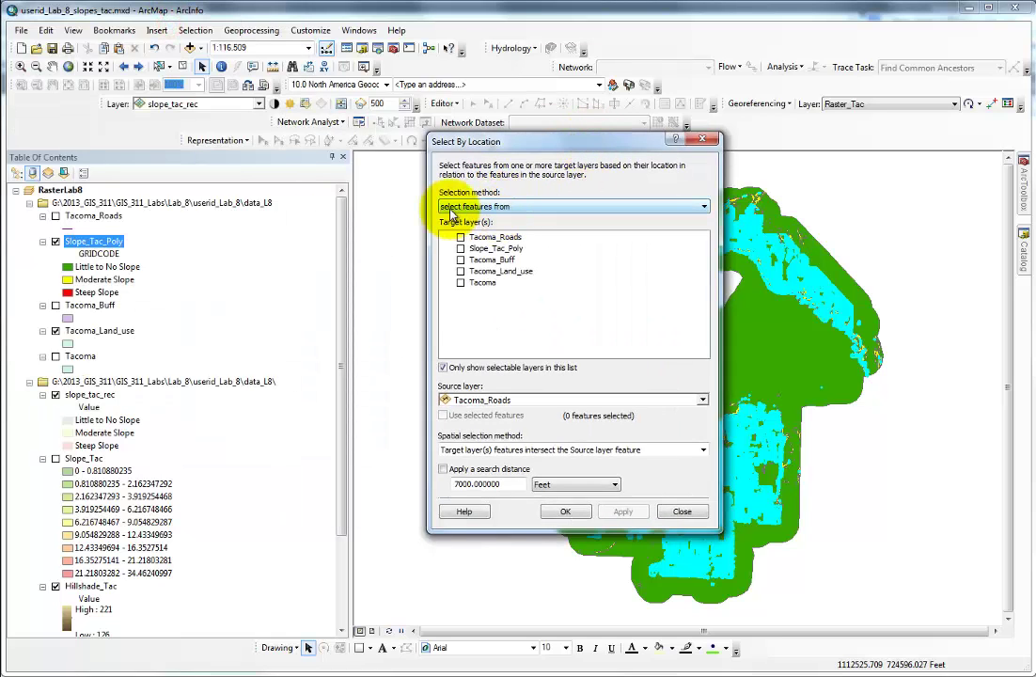
pyautogui.click(460, 272)
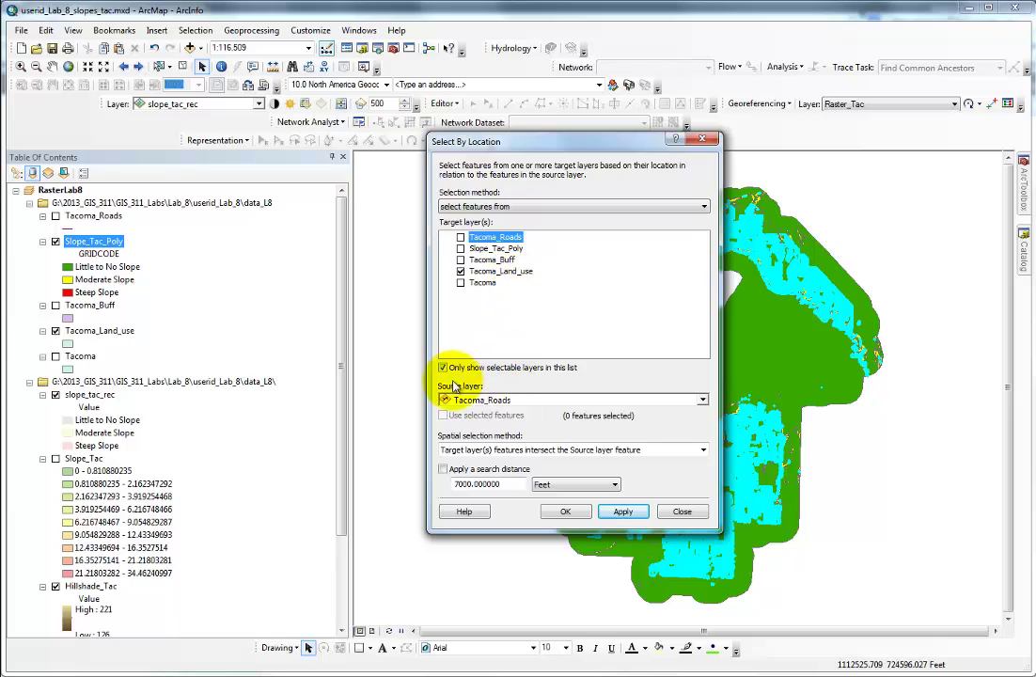
# Use the selected Slope_Tac_Poly features as source with the 'intersect the Source layer feature' method
pyautogui.click(703, 400)
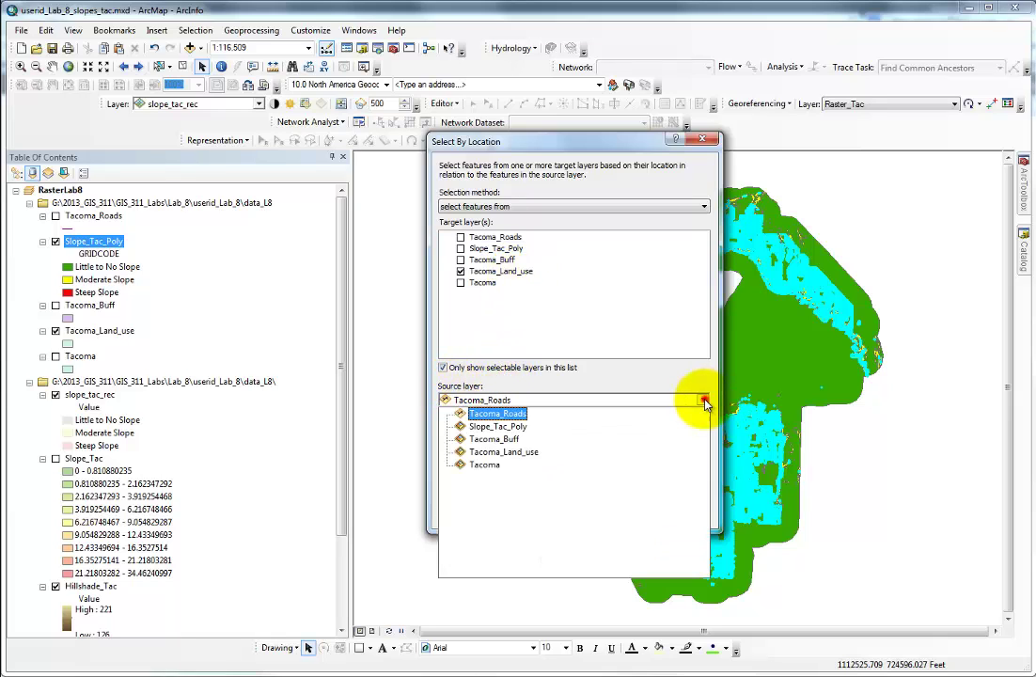
pyautogui.click(486, 429)
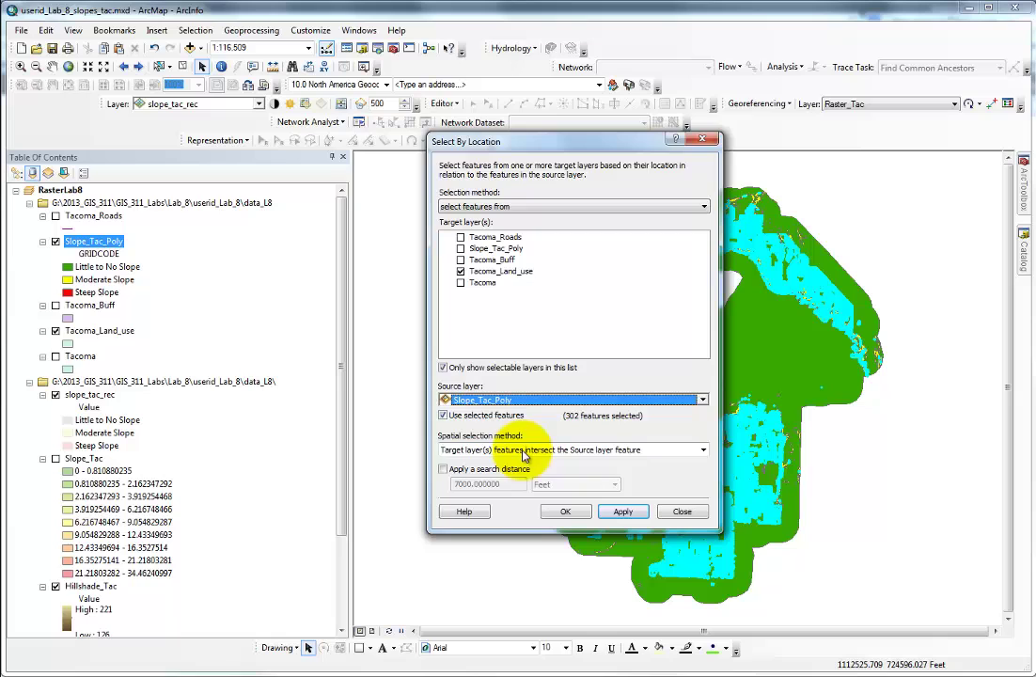
pyautogui.click(628, 511)
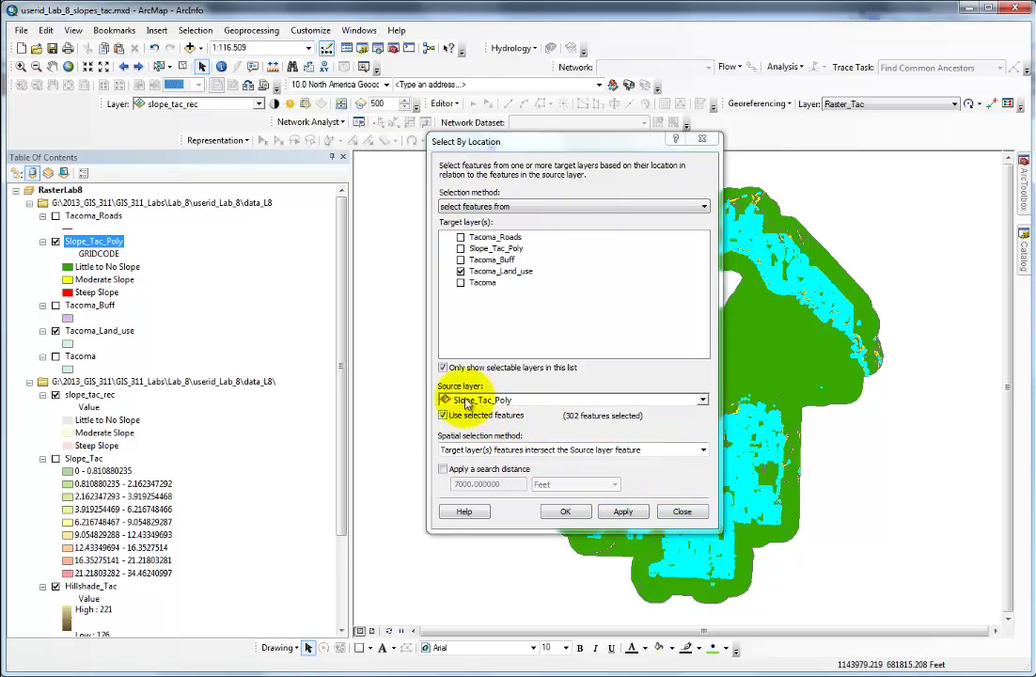
pyautogui.click(704, 450)
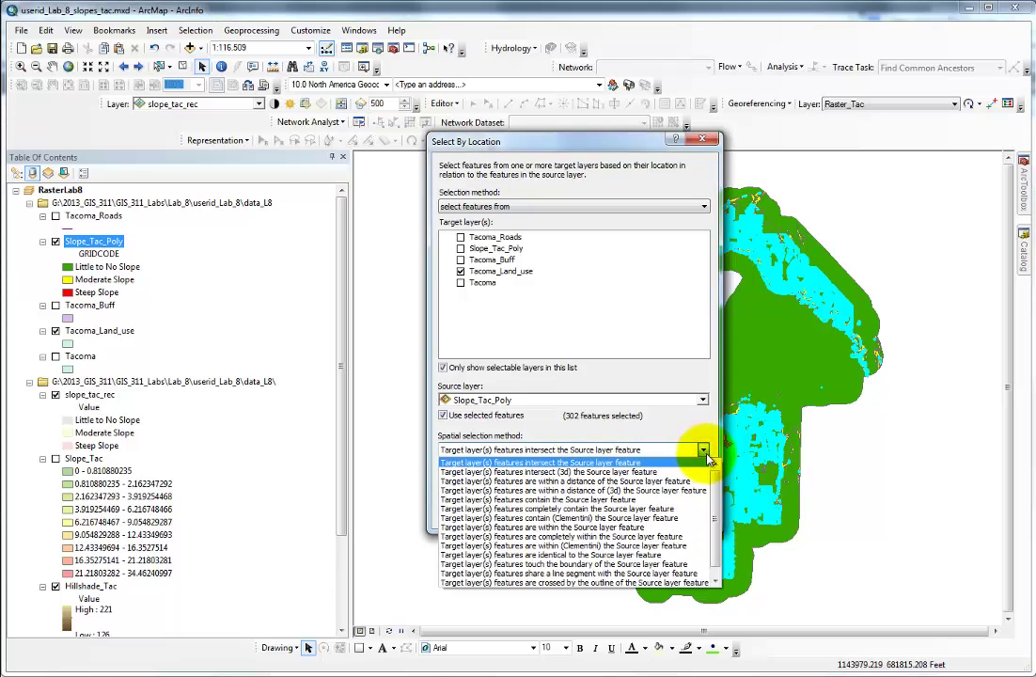
pyautogui.scroll(-1, 686, 465)
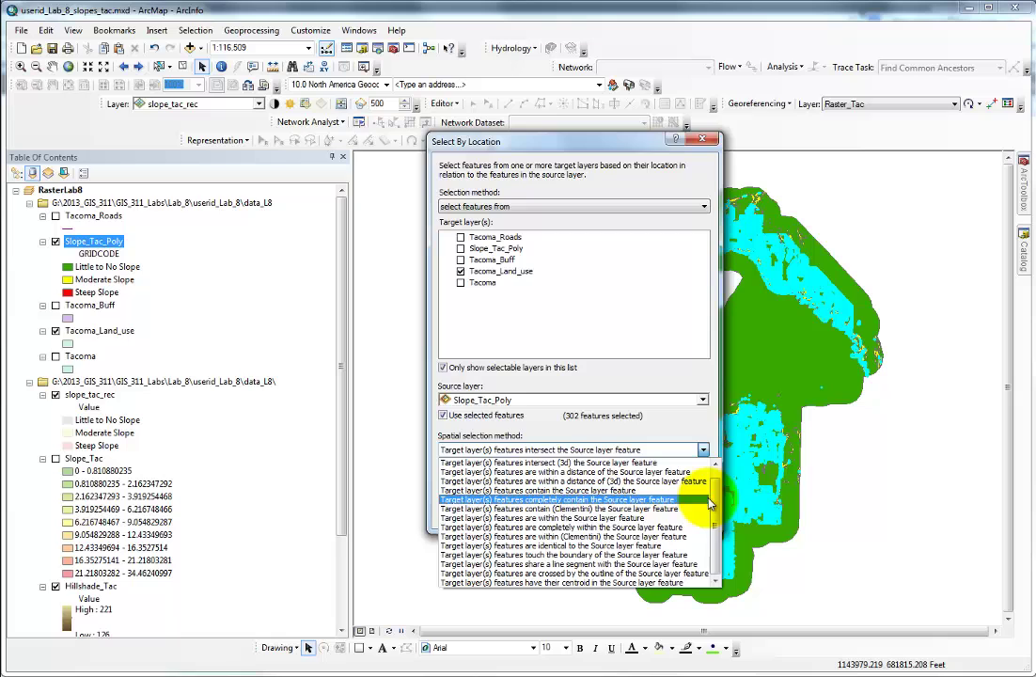
pyautogui.scroll(1, 715, 513)
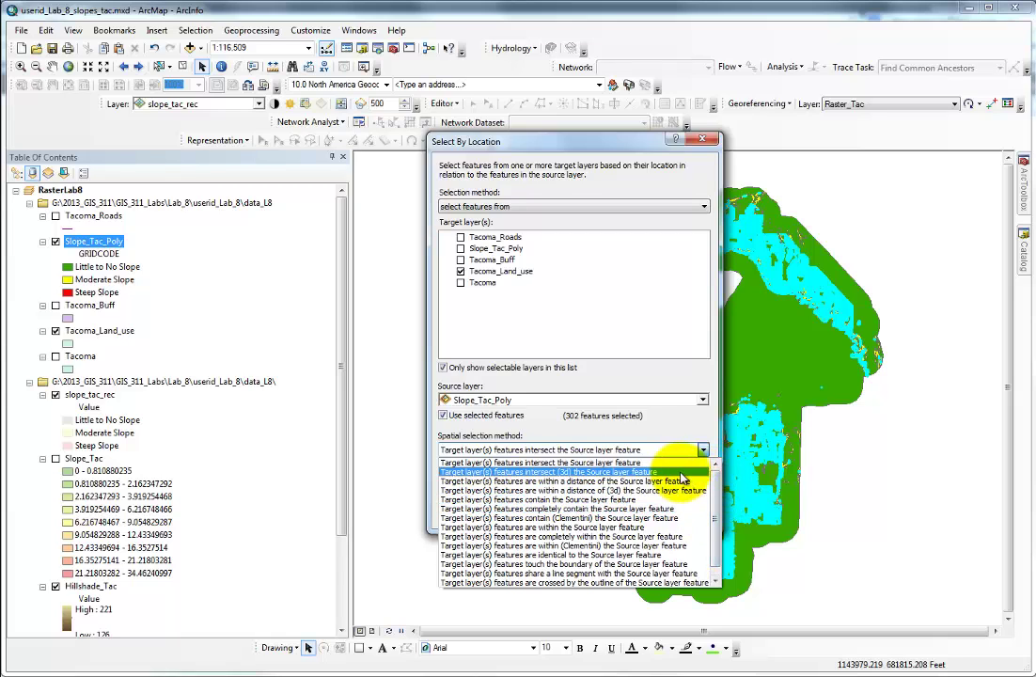
pyautogui.click(615, 463)
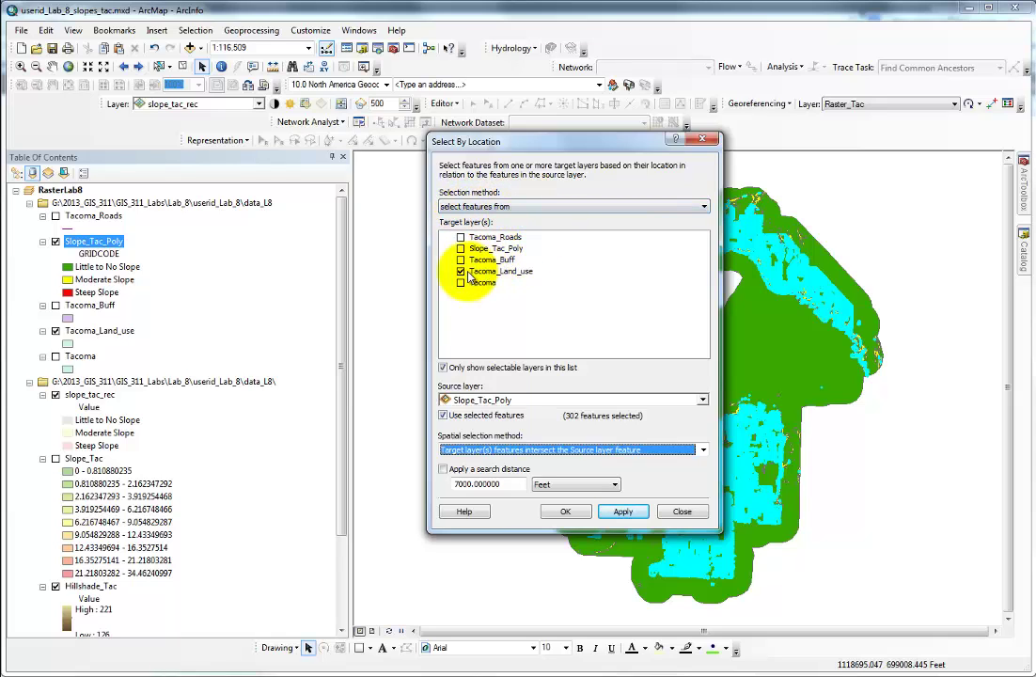
# Select from the currently selected features, apply to get 573 features, and close the dialog
pyautogui.click(705, 207)
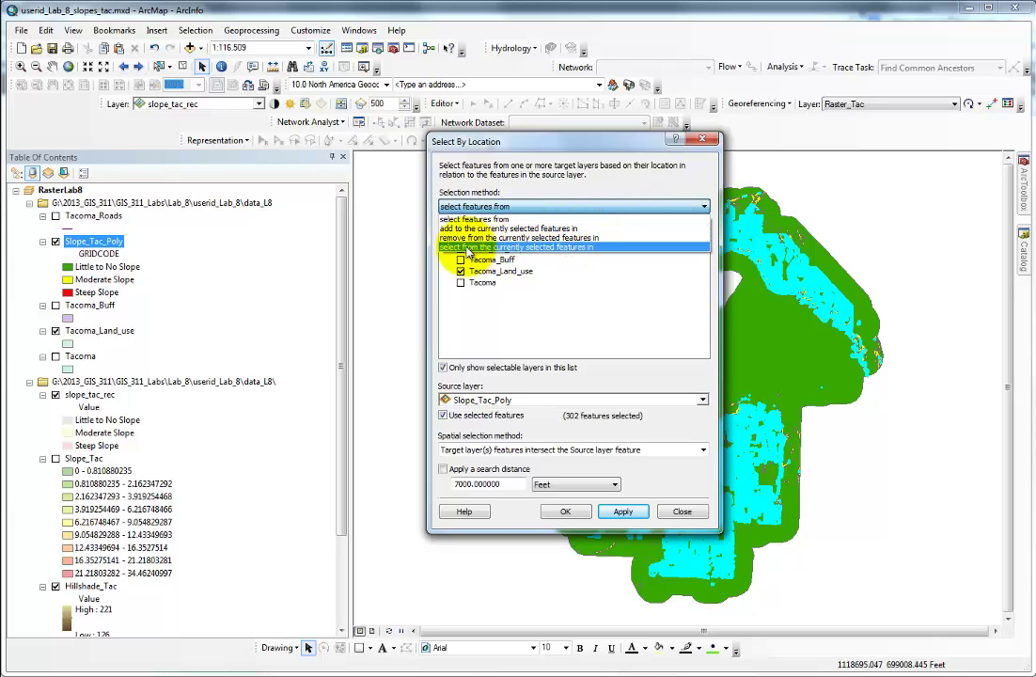
pyautogui.click(480, 247)
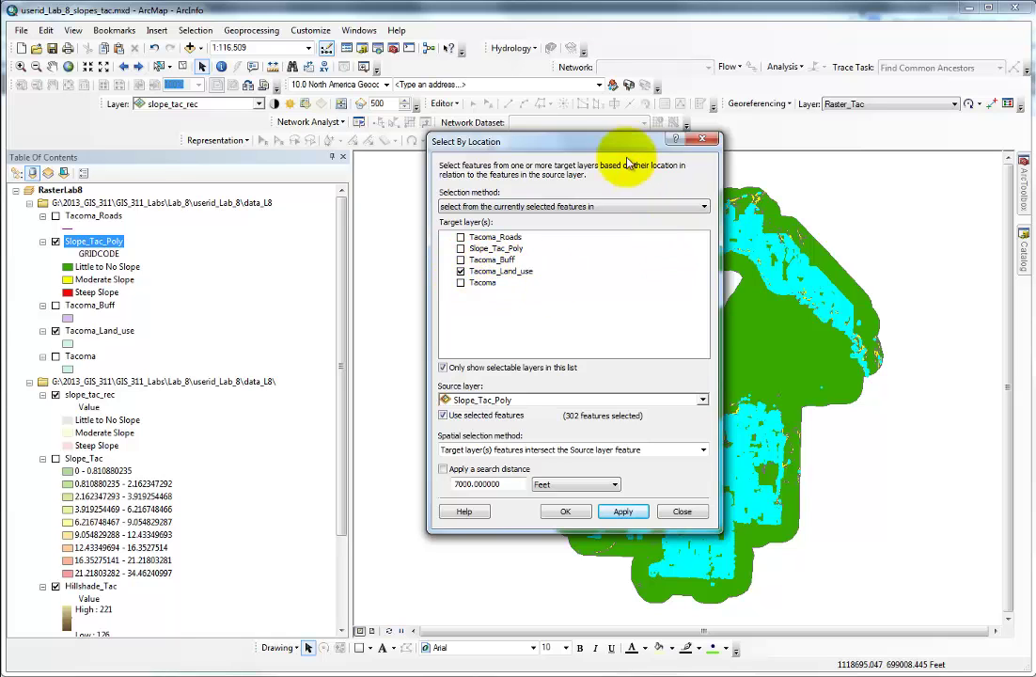
pyautogui.moveTo(576, 144); pyautogui.dragTo(362, 145)
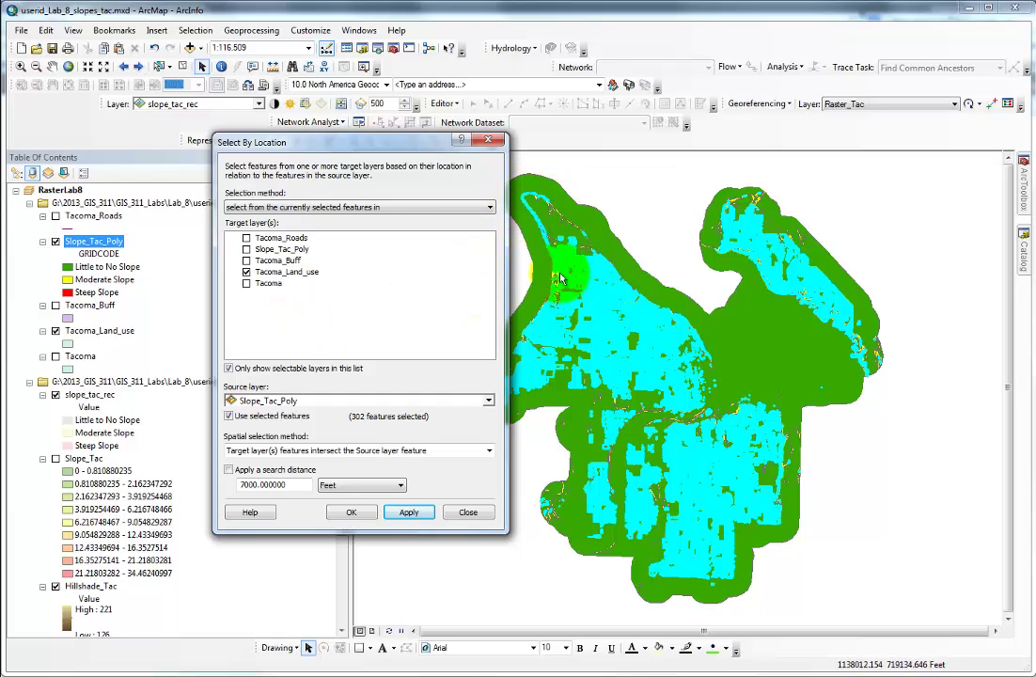
pyautogui.click(414, 514)
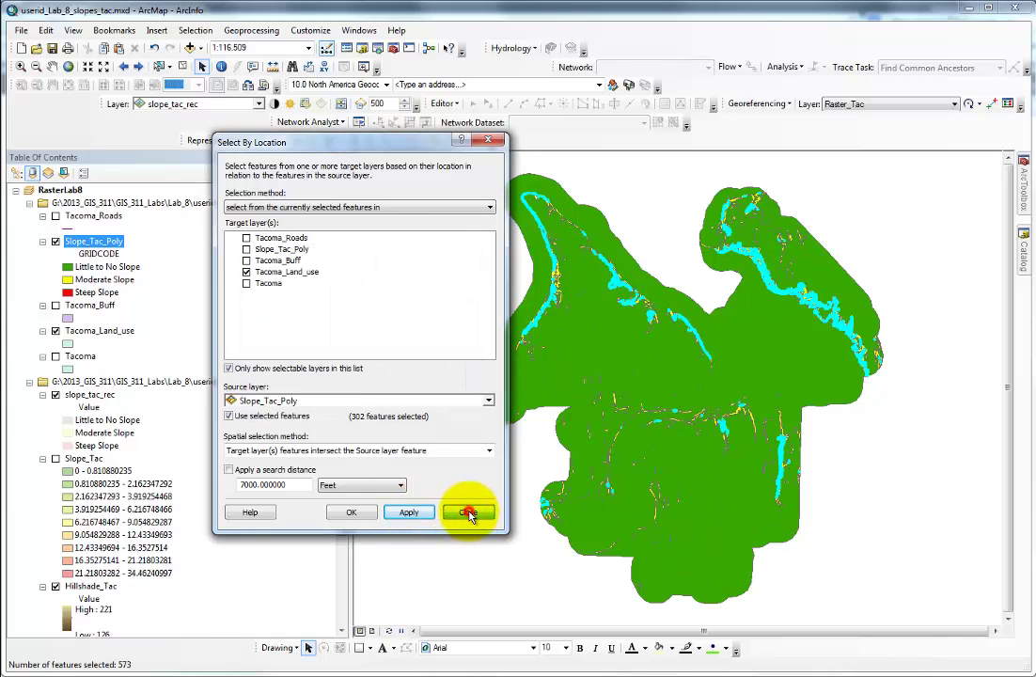
pyautogui.click(470, 514)
# Open the Slope_Tac_Poly attribute table briefly and close it
pyautogui.rightClick(77, 241)
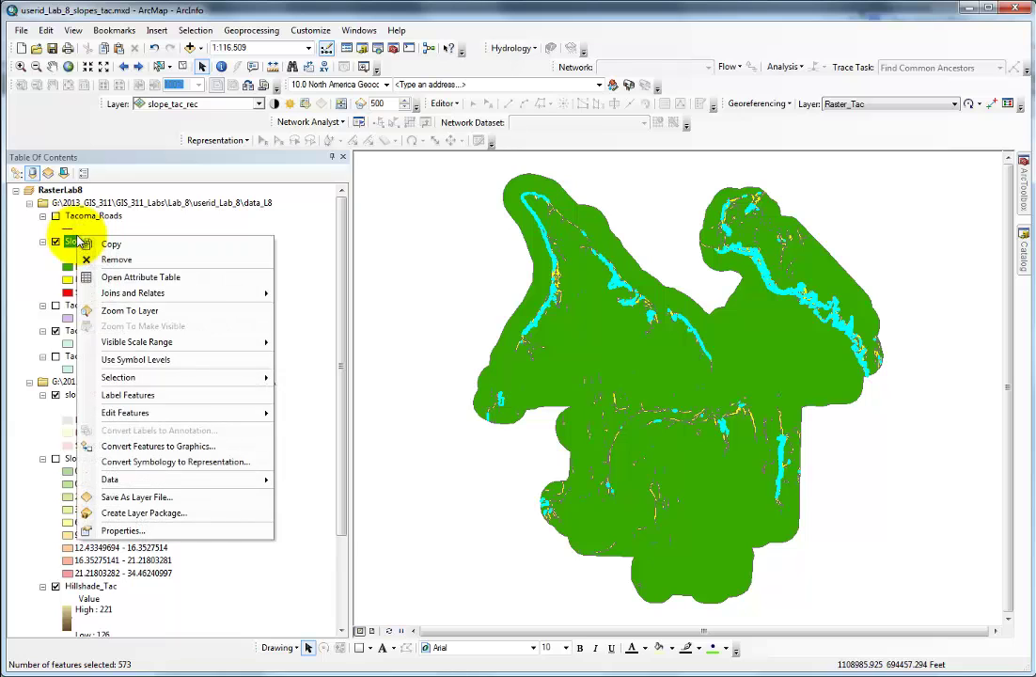
pyautogui.click(122, 277)
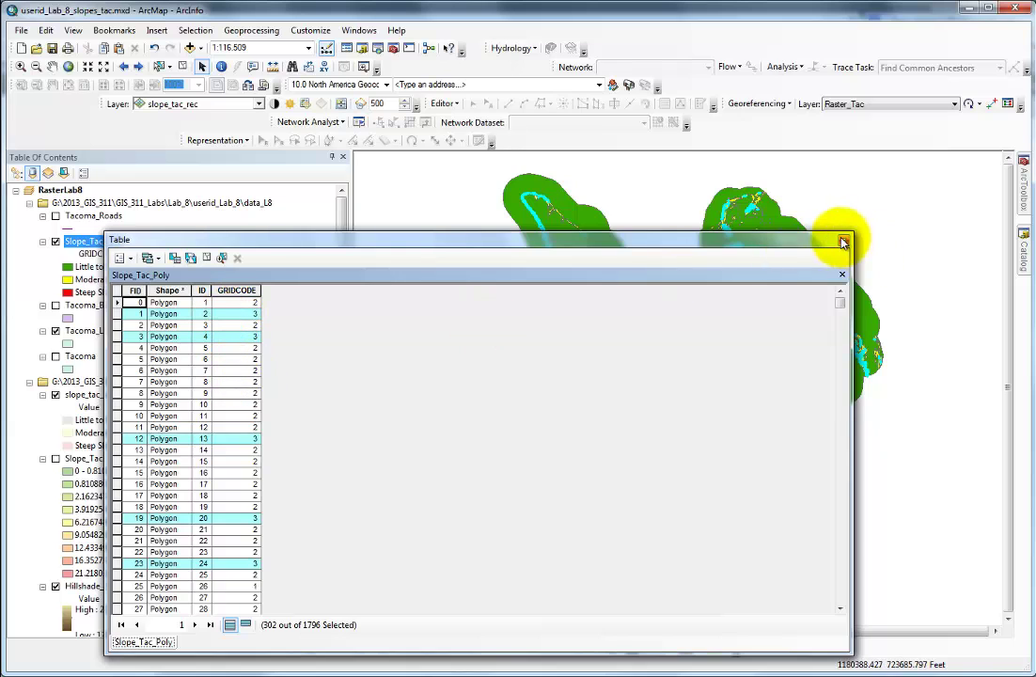
pyautogui.click(842, 241)
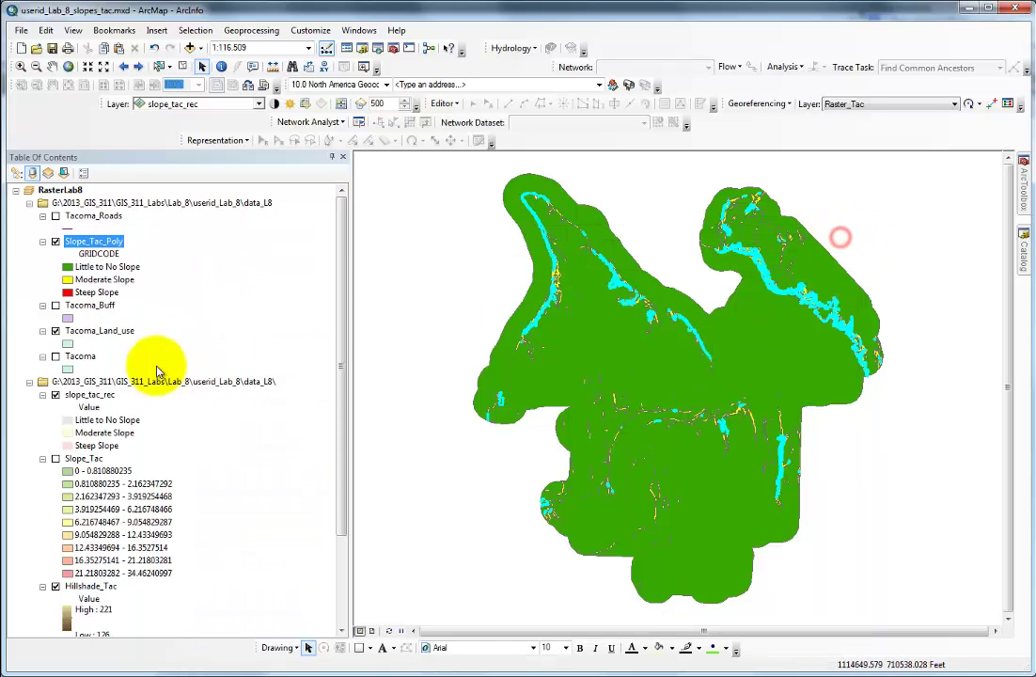
# Review the 271 of 70548 selected records in the Tacoma_Land_use attribute table, then close it
pyautogui.rightClick(94, 333)
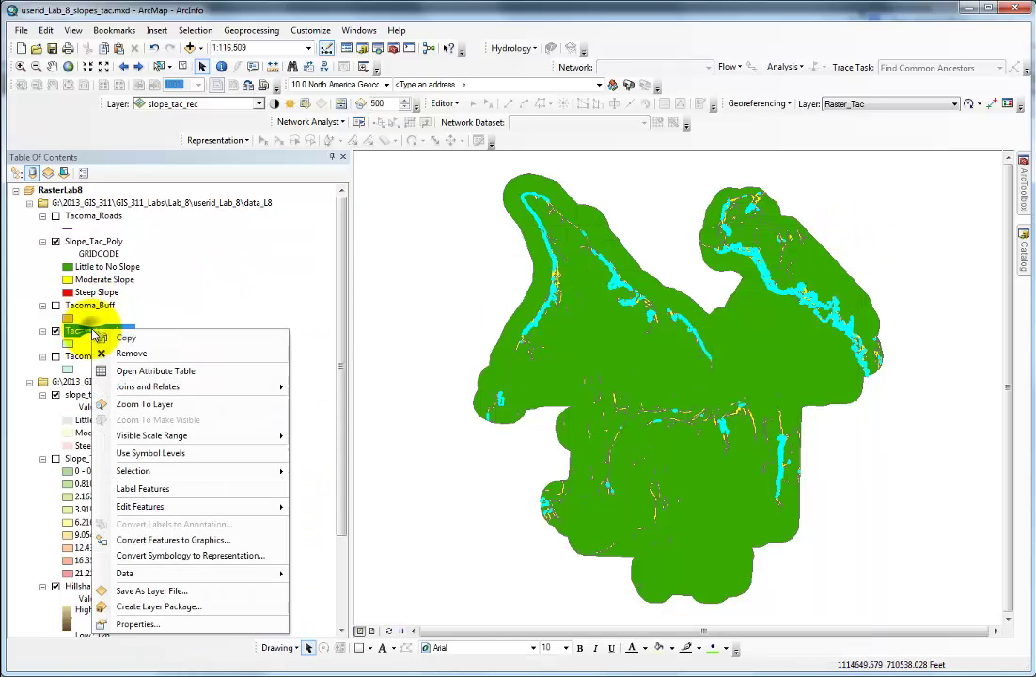
pyautogui.click(105, 374)
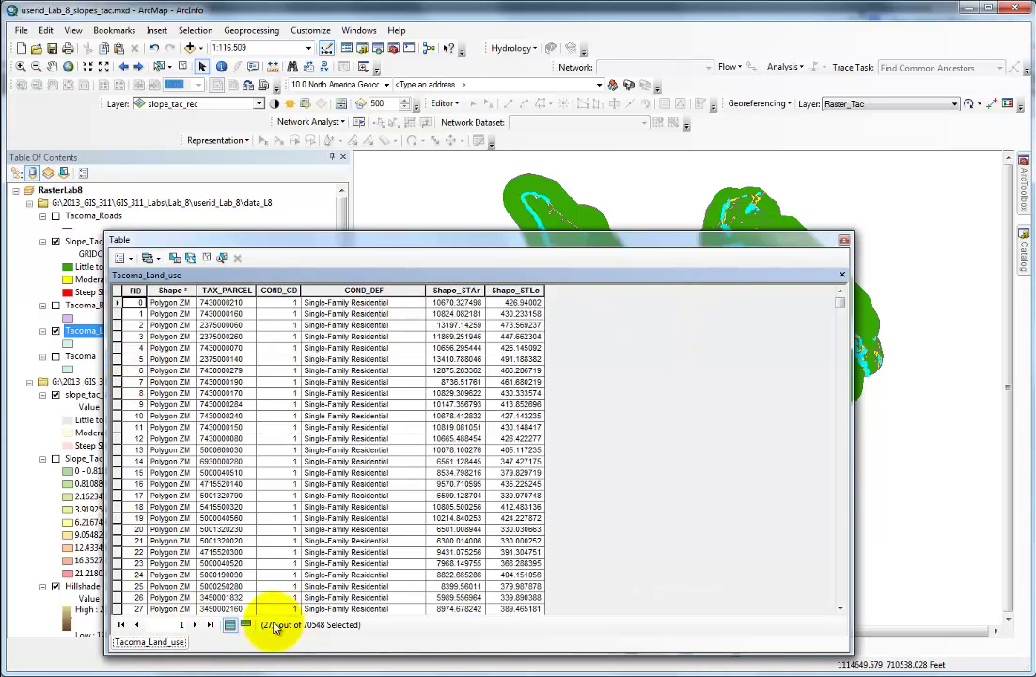
pyautogui.moveTo(843, 305)
pyautogui.mouseDown()
pyautogui.moveTo(823, 451)
pyautogui.moveTo(820, 609)
pyautogui.moveTo(839, 601)
pyautogui.mouseUp()
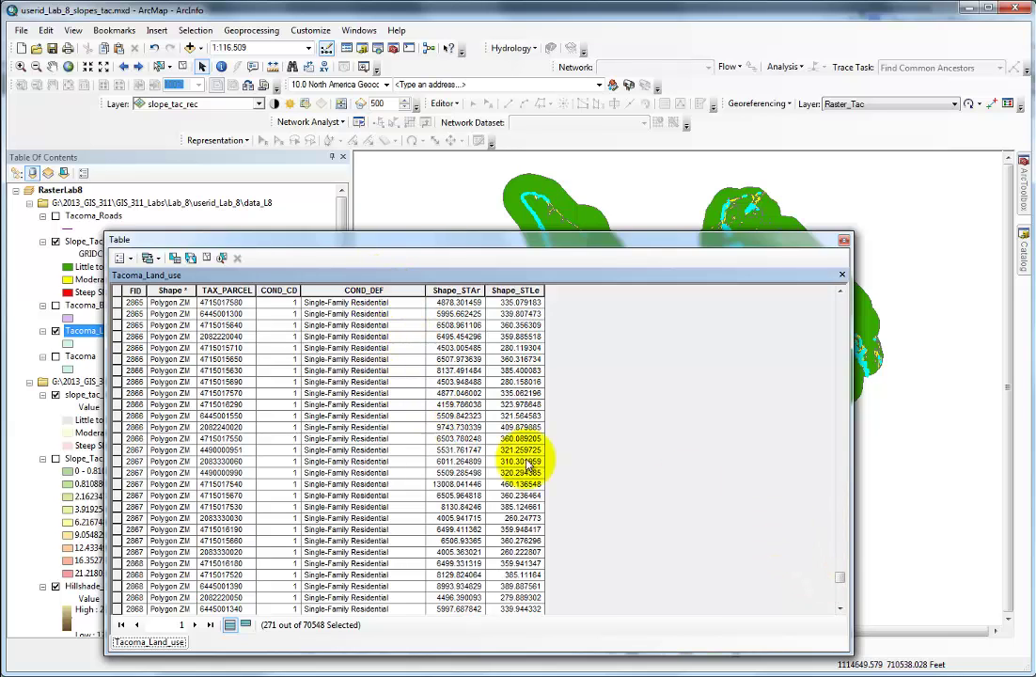
pyautogui.moveTo(835, 579); pyautogui.dragTo(839, 611)
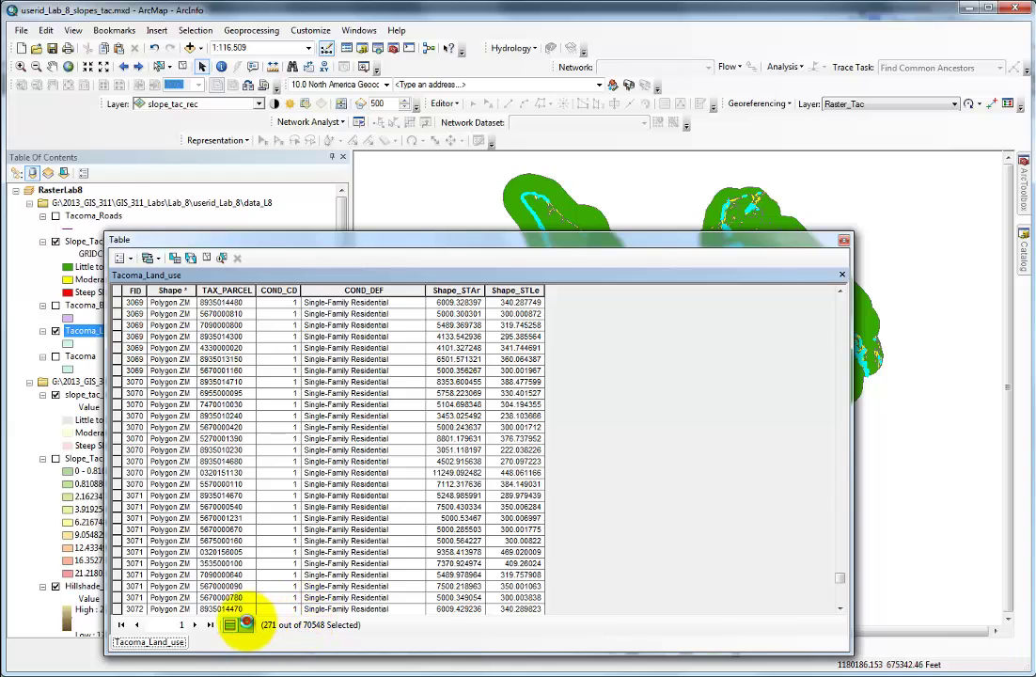
pyautogui.click(244, 624)
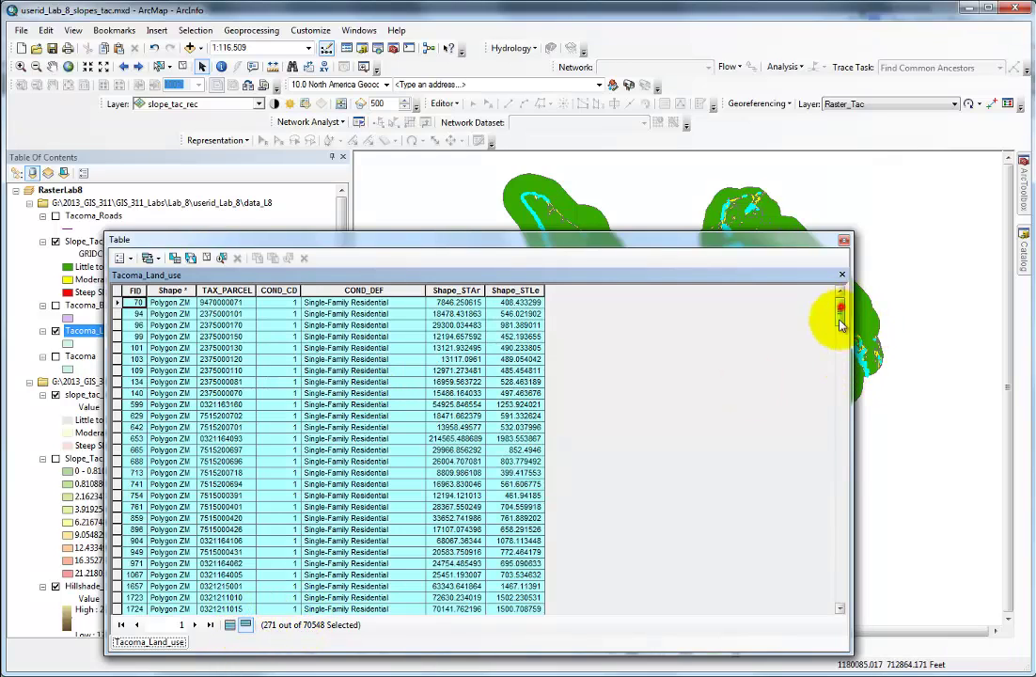
pyautogui.moveTo(842, 324); pyautogui.dragTo(837, 601)
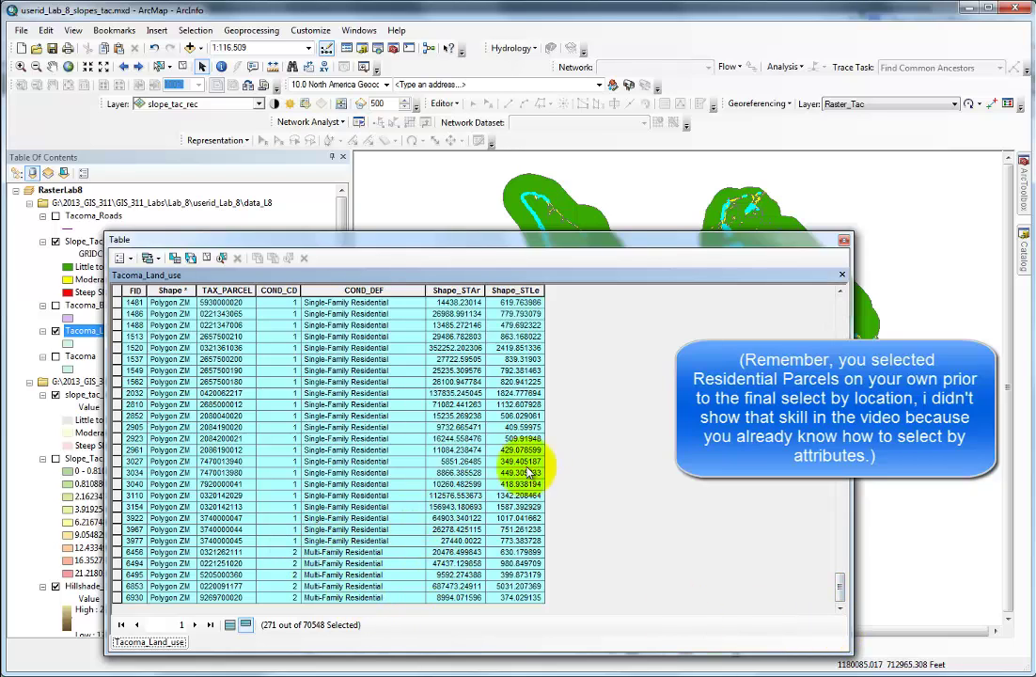
pyautogui.click(845, 241)
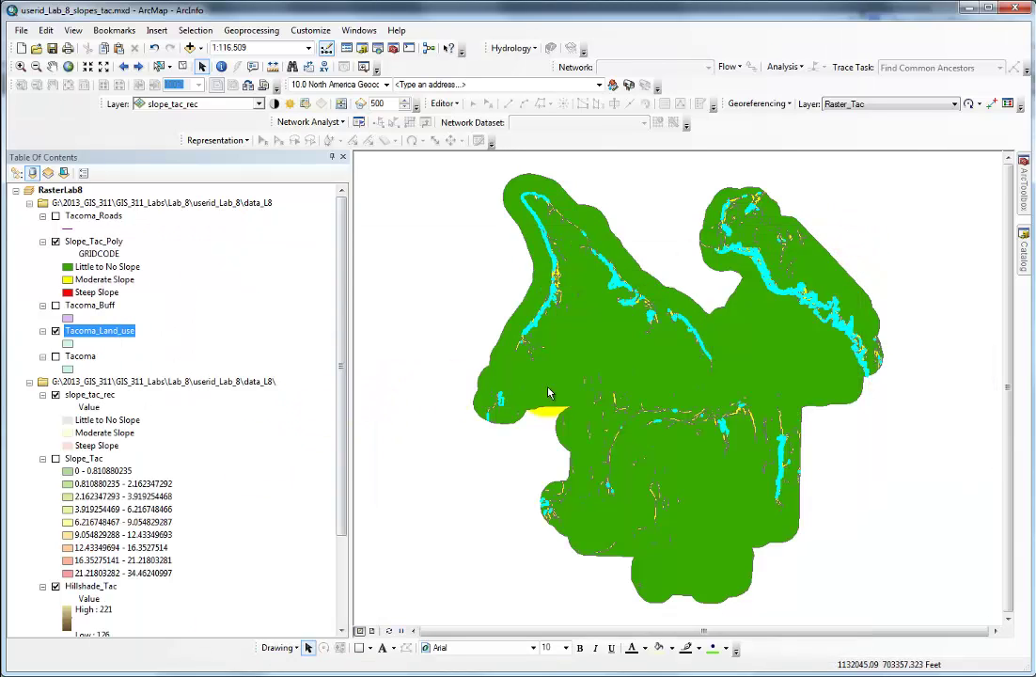
# Export Tacoma_Land_use's selected features as userid_StpSlp_Res_Tac.shp in data_L8
pyautogui.rightClick(98, 335)
pyautogui.moveTo(268, 574)
pyautogui.click(343, 591)
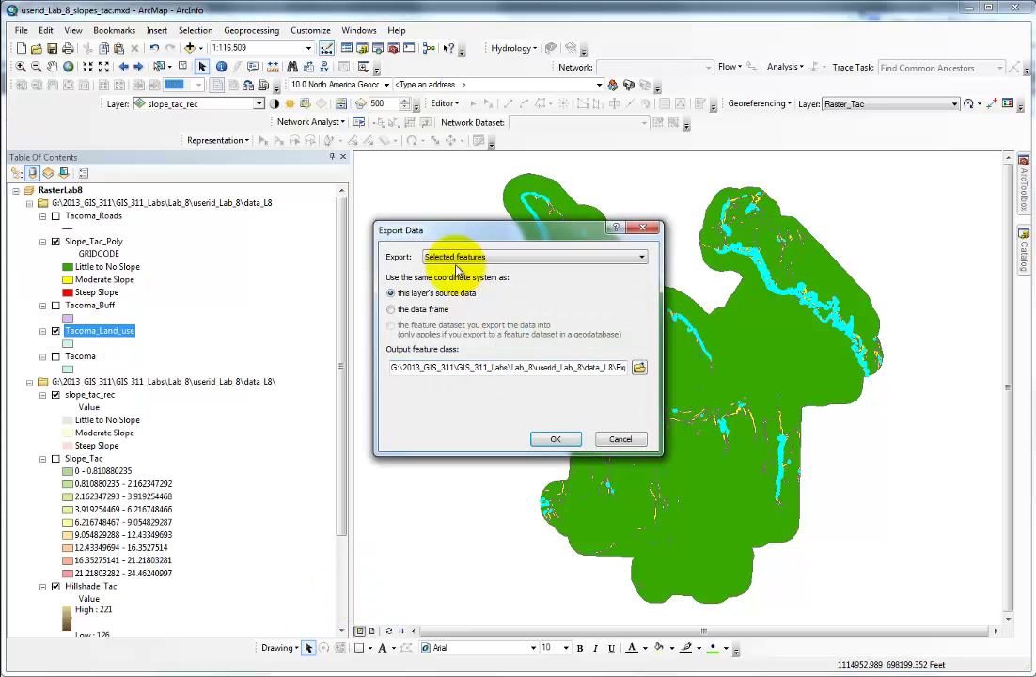
pyautogui.click(639, 368)
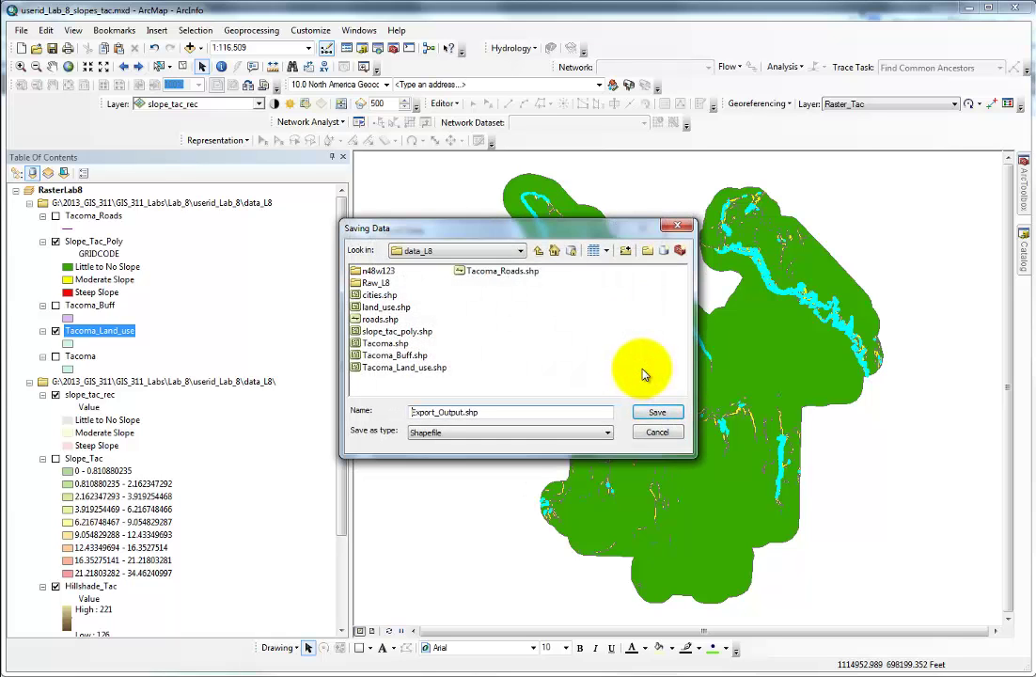
pyautogui.doubleClick(442, 412)
pyautogui.click(508, 412)
pyautogui.doubleClick(508, 412)
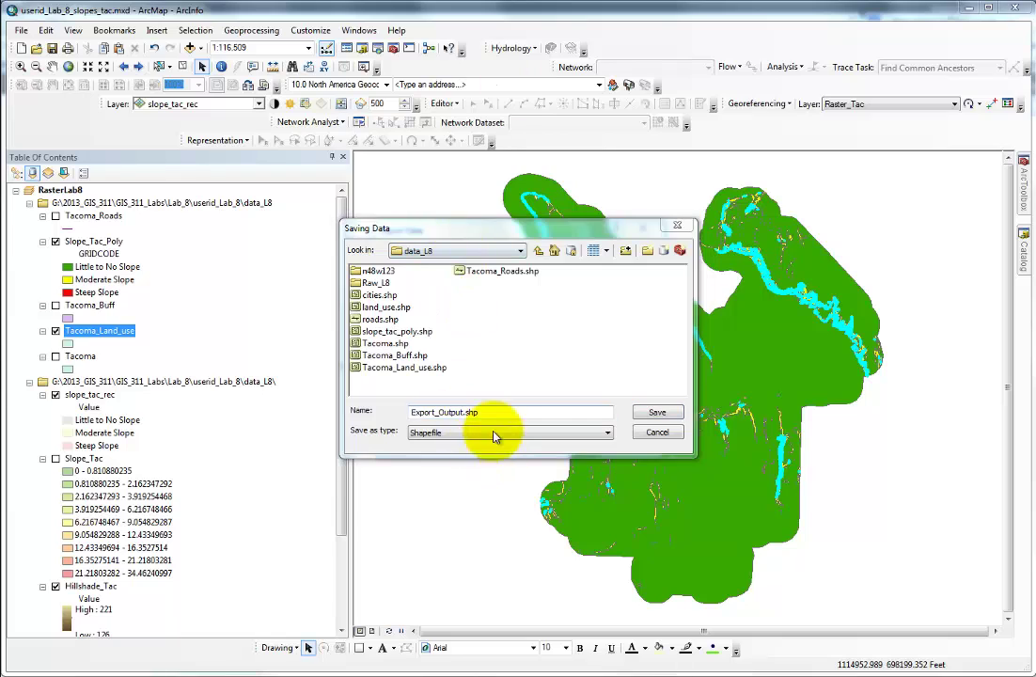
pyautogui.moveTo(496, 411); pyautogui.dragTo(404, 413)
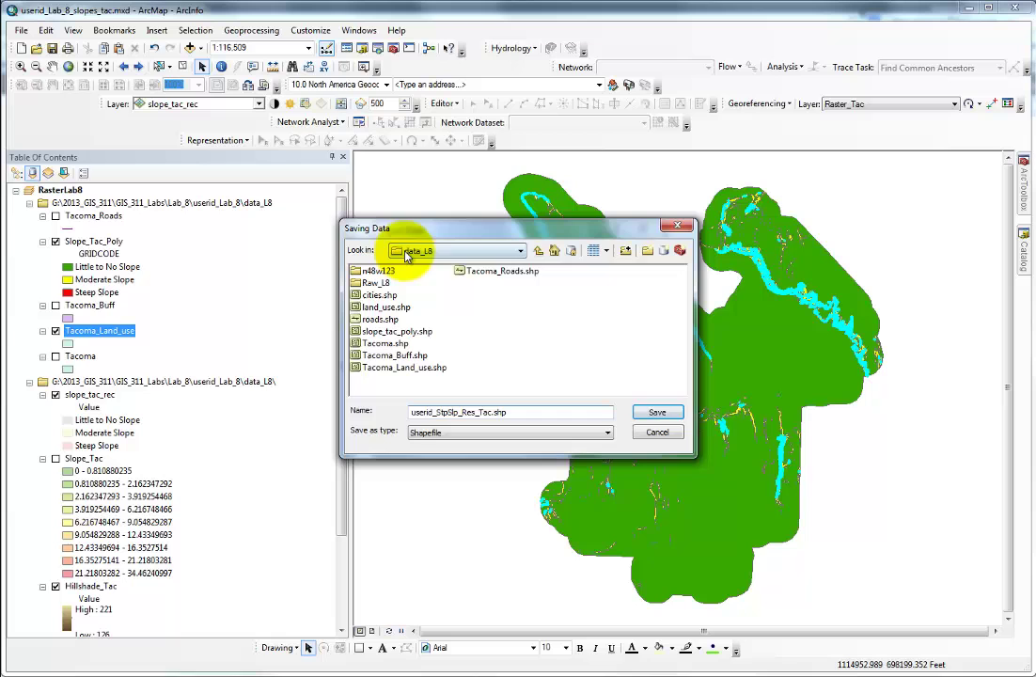
pyautogui.click(665, 413)
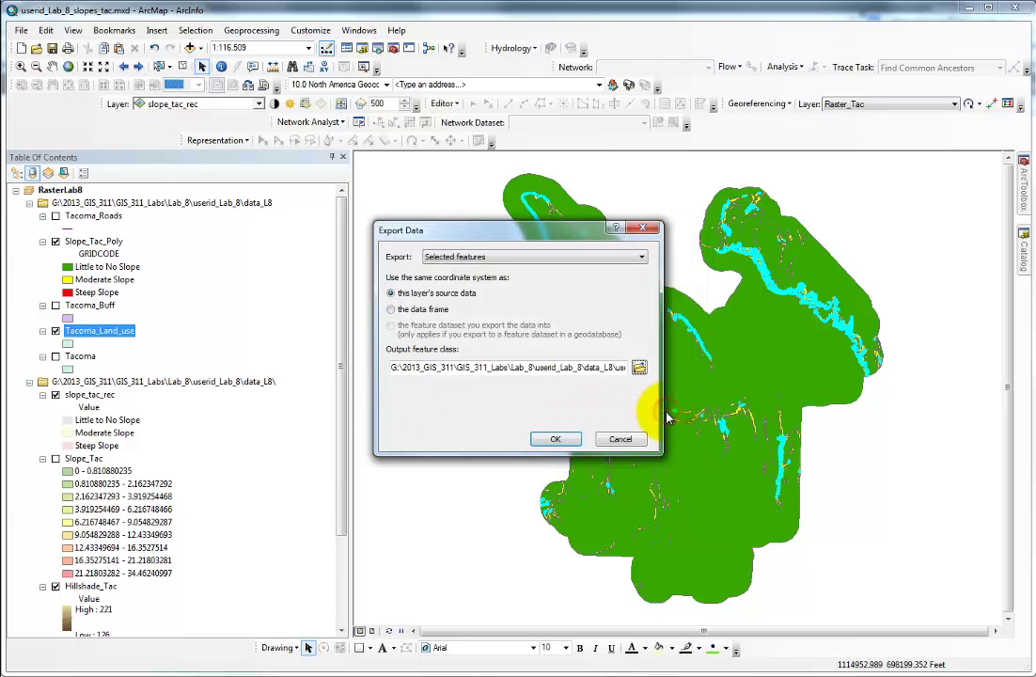
# Confirm the export and add userid_StpSlp_Res_Tac to the map as a new layer
pyautogui.click(559, 442)
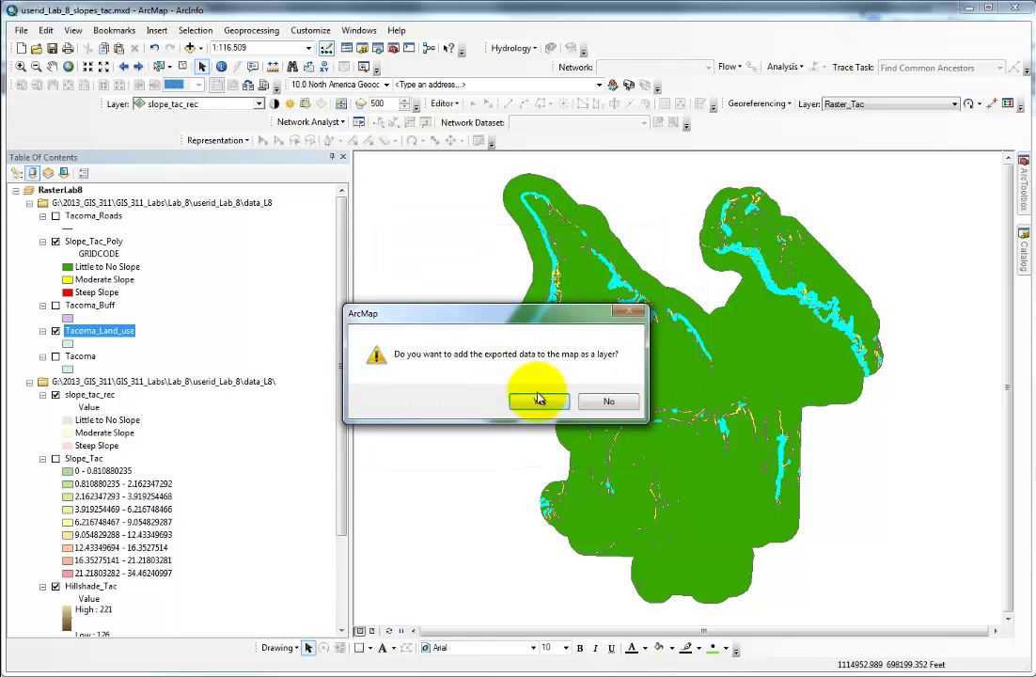
pyautogui.click(537, 401)
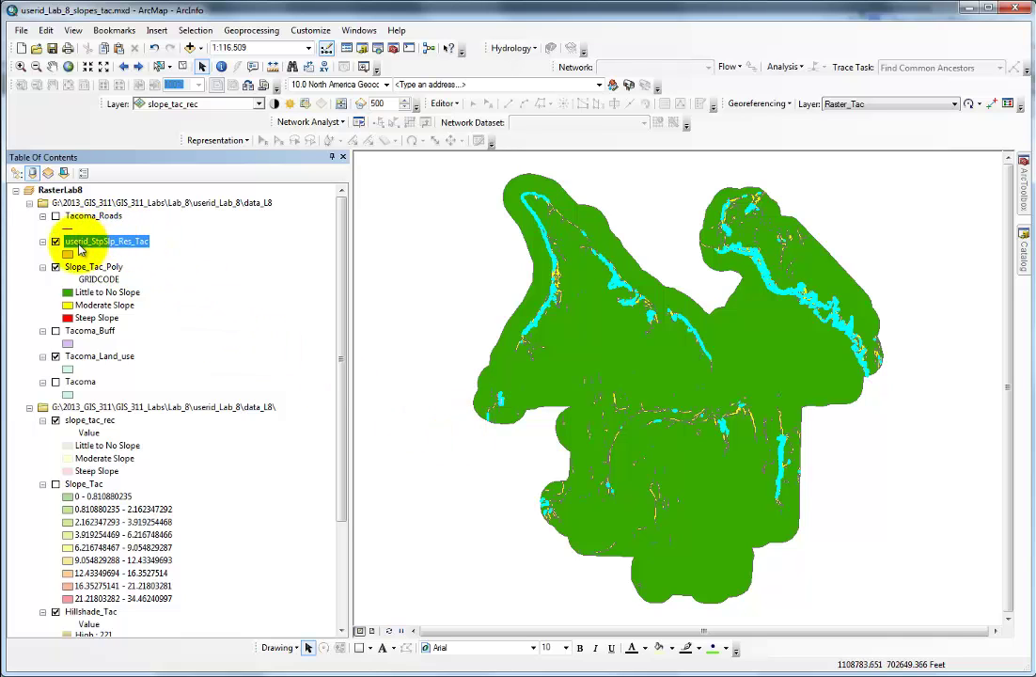
pyautogui.click(132, 242)
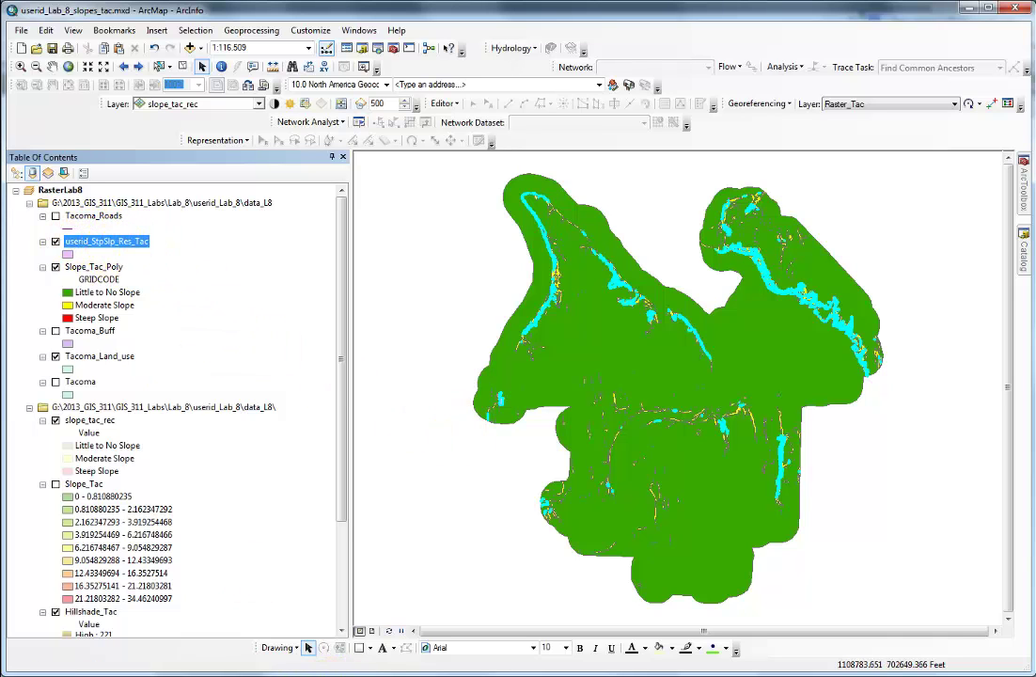
pyautogui.moveTo(12, 72); pyautogui.dragTo(442, 99)
# Inspect the eight userid_StpSlp_Res_Tac files, .dbf through .shx, in the data_L8 folder
pyautogui.click(346, 406)
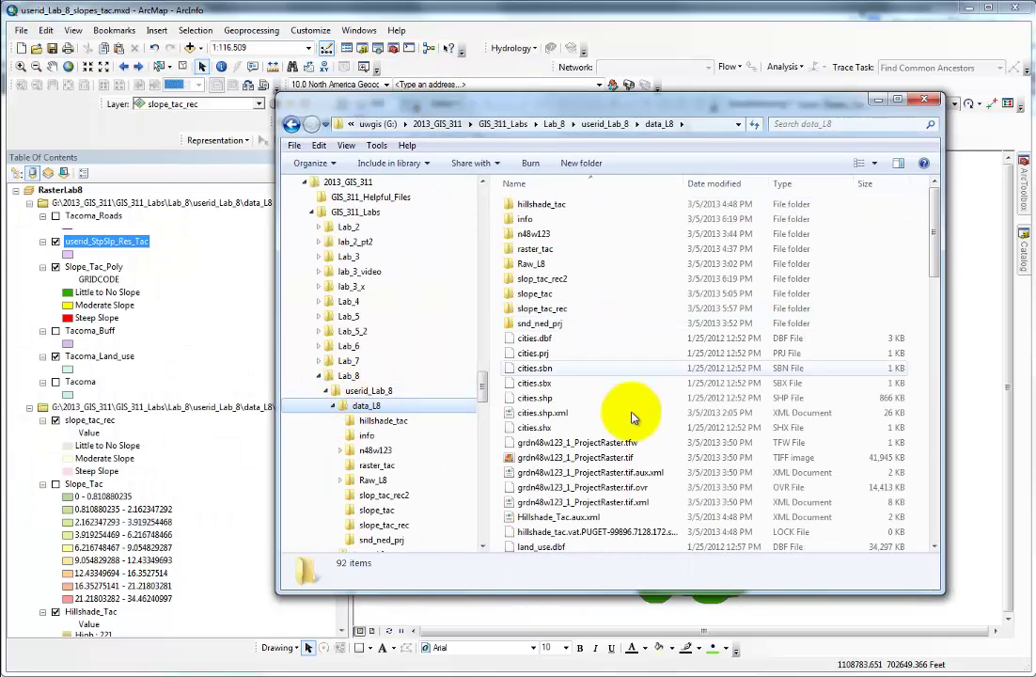
pyautogui.scroll(-15, 603, 444)
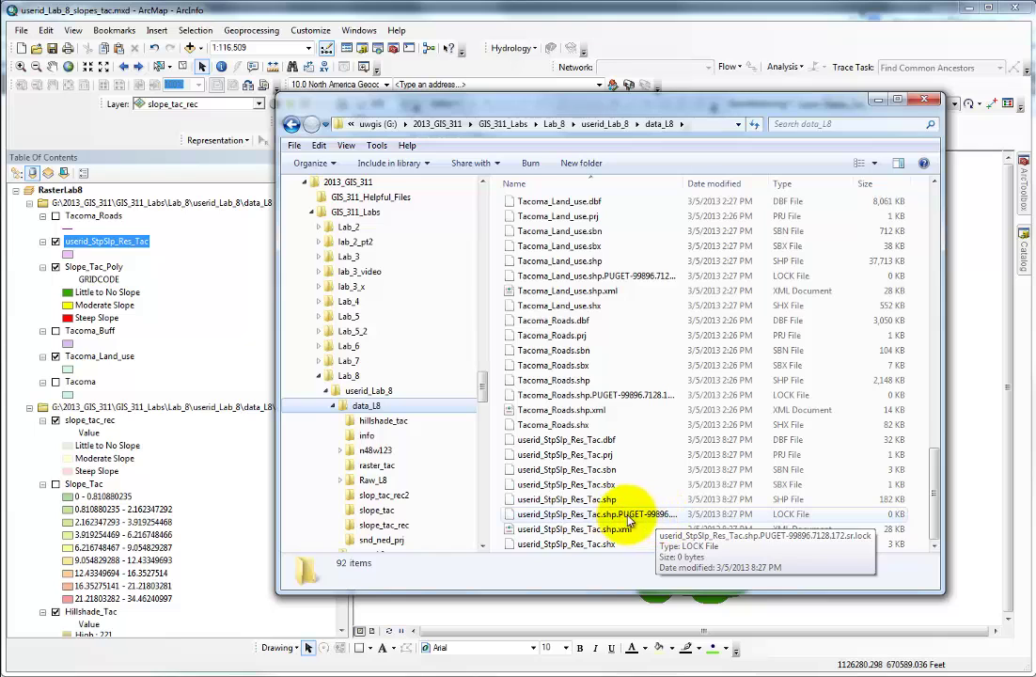
pyautogui.click(598, 439)
pyautogui.keyDown('shift'); pyautogui.click(608, 544); pyautogui.keyUp('shift')
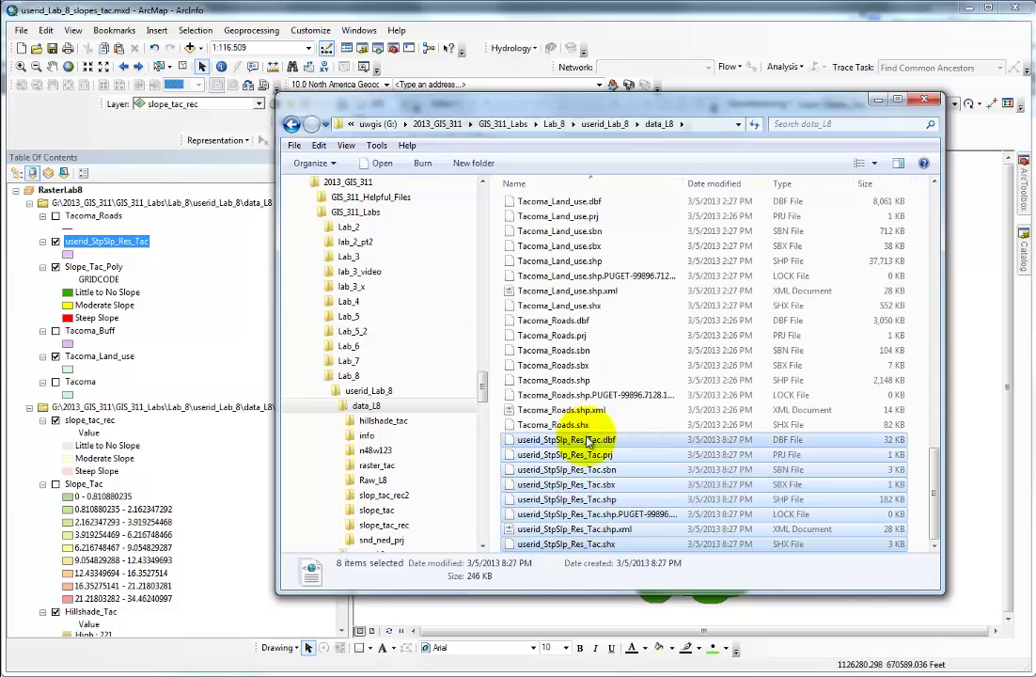
pyautogui.click(930, 104)
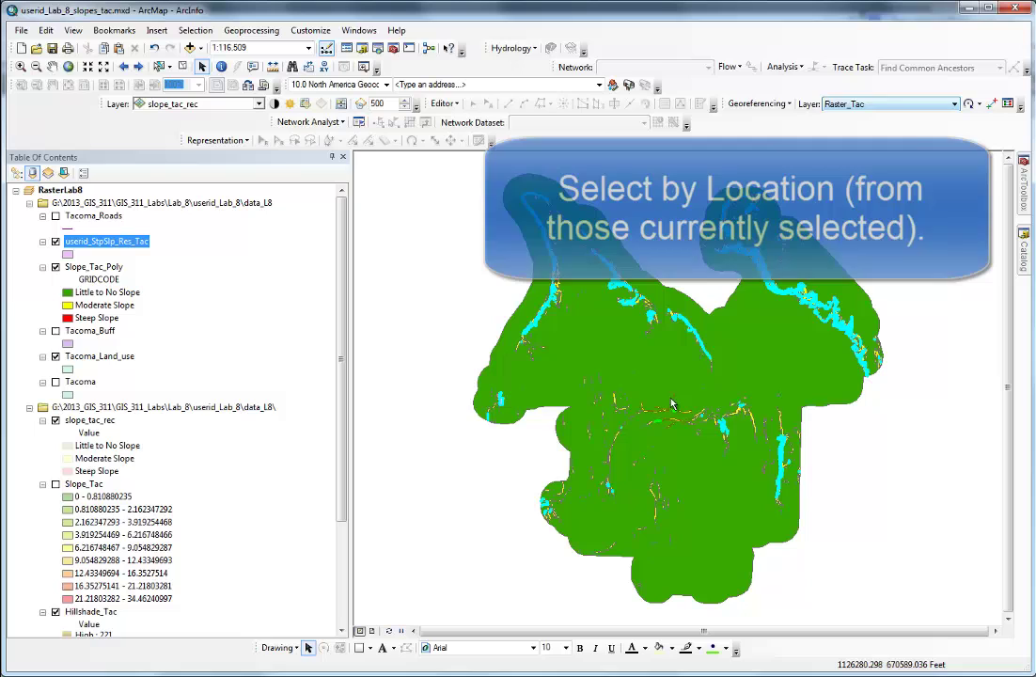